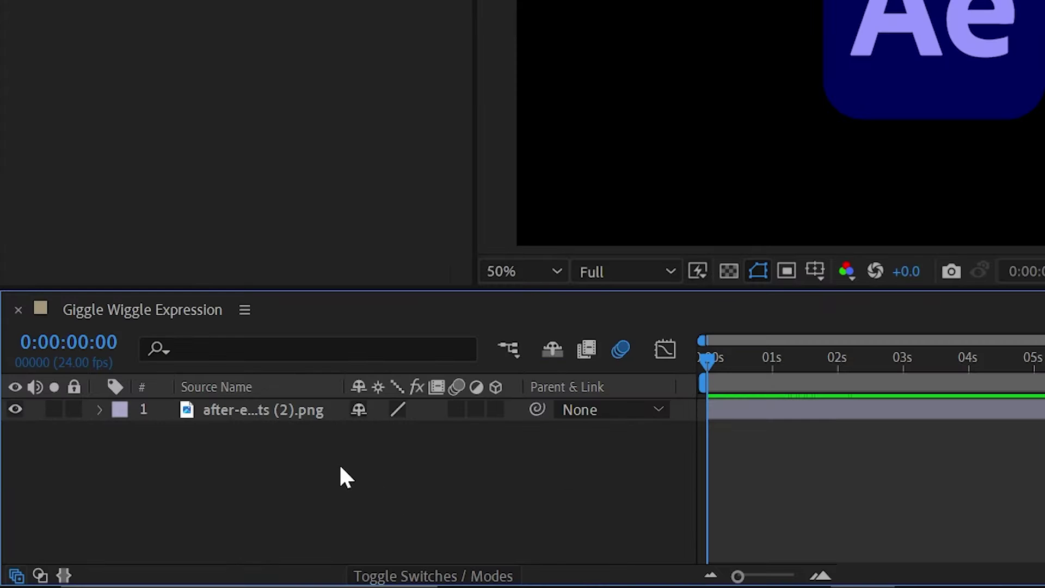
# Keyframe the Ae logo's Scale at 100% on frame 10 and 0% on frame 0.
pyautogui.click(173, 480)
pyautogui.press('s')
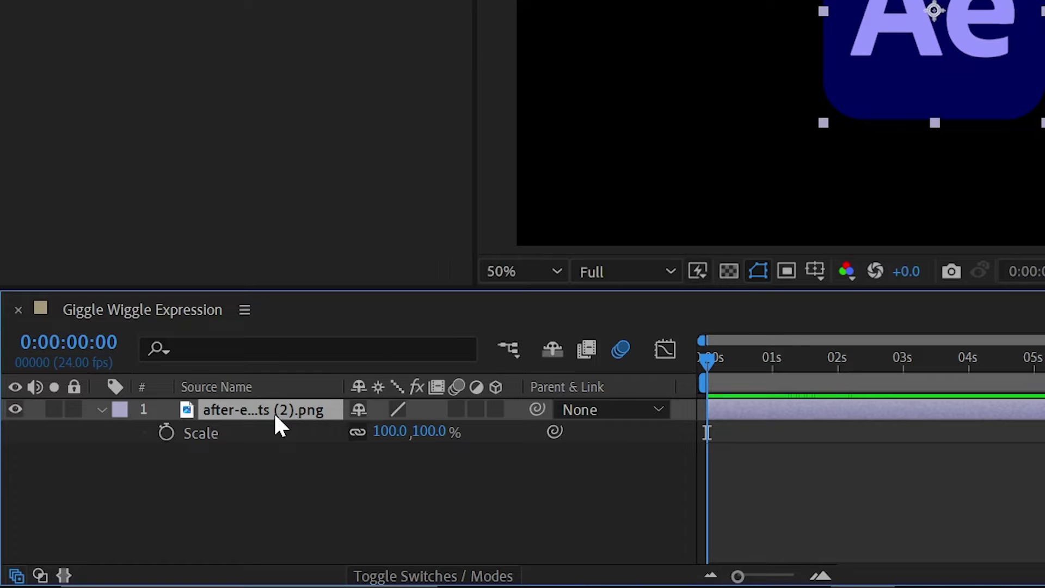
pyautogui.press('space')
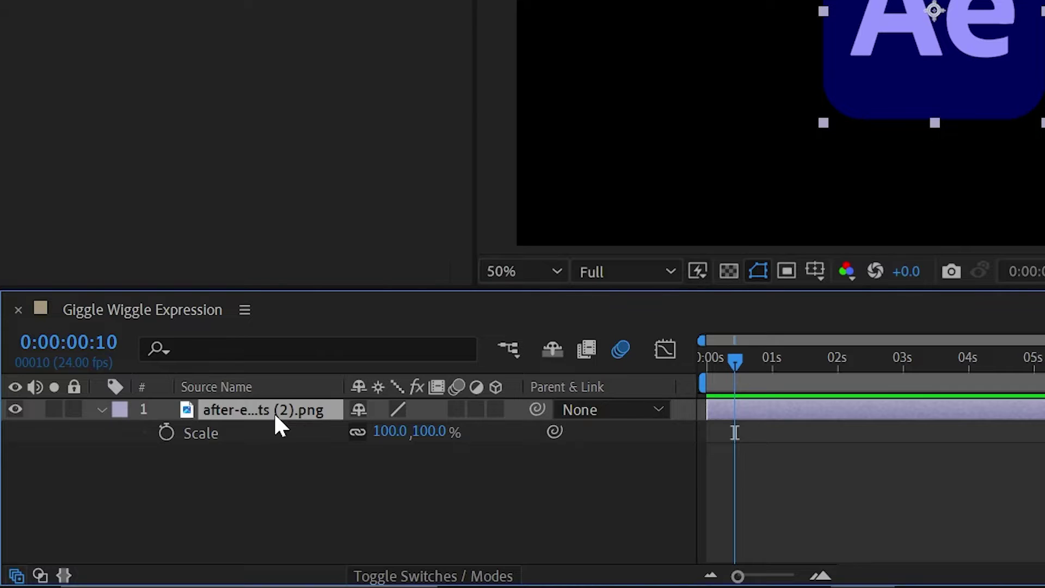
pyautogui.click(166, 433)
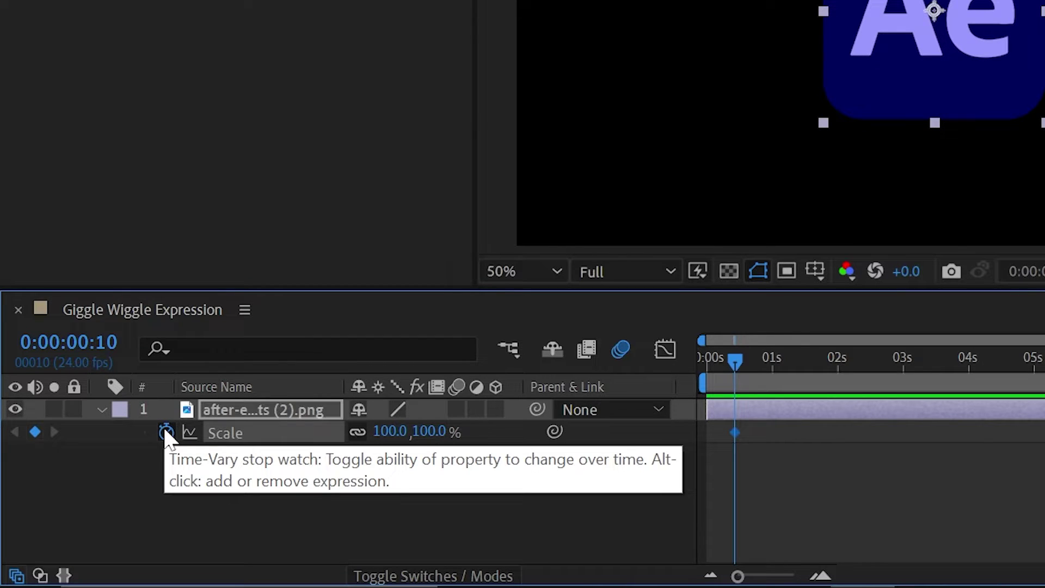
pyautogui.moveTo(738, 360); pyautogui.dragTo(709, 362)
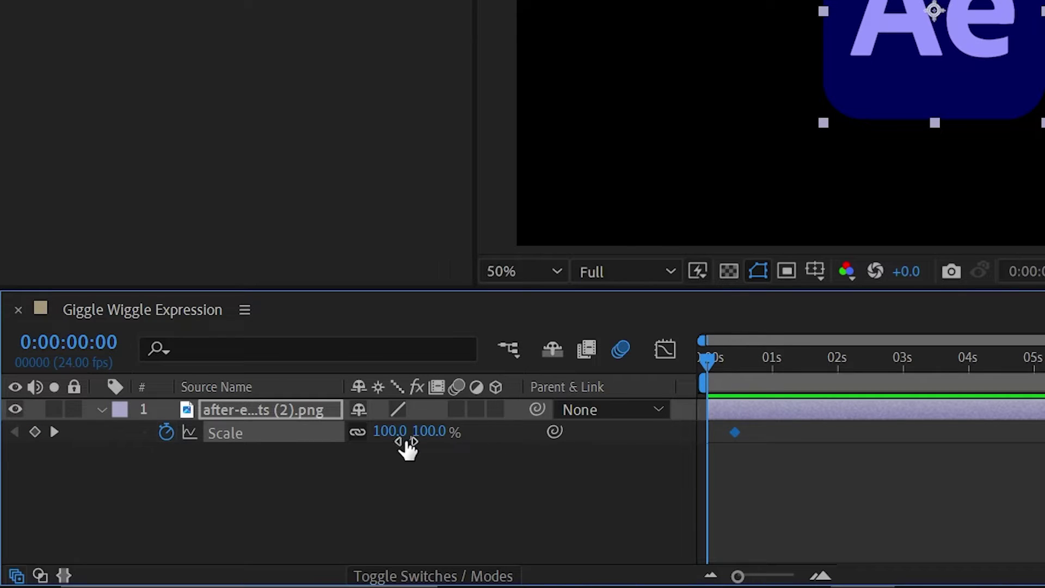
pyautogui.click(398, 431)
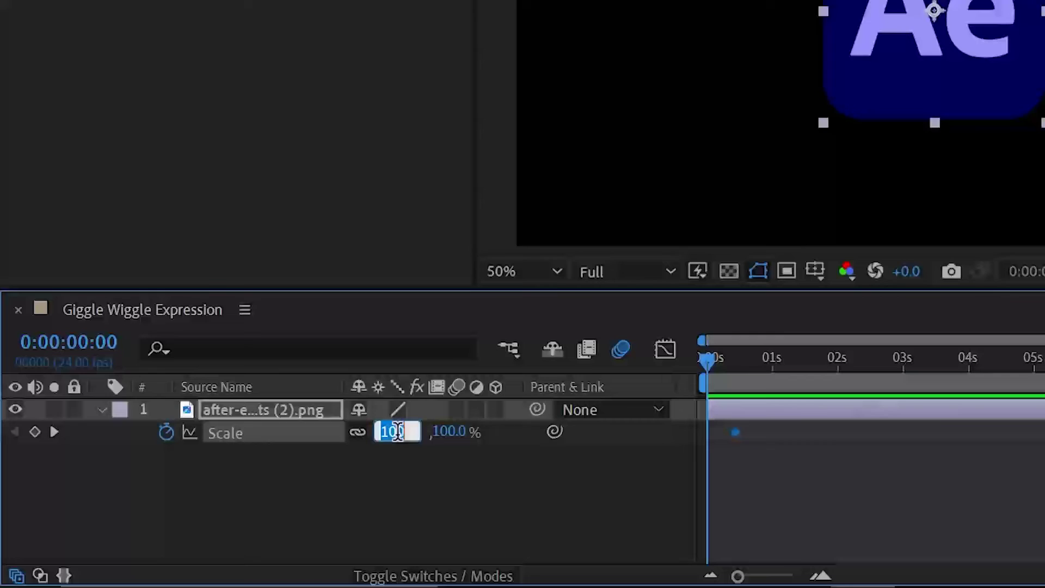
pyautogui.write('0')
pyautogui.press('Return')
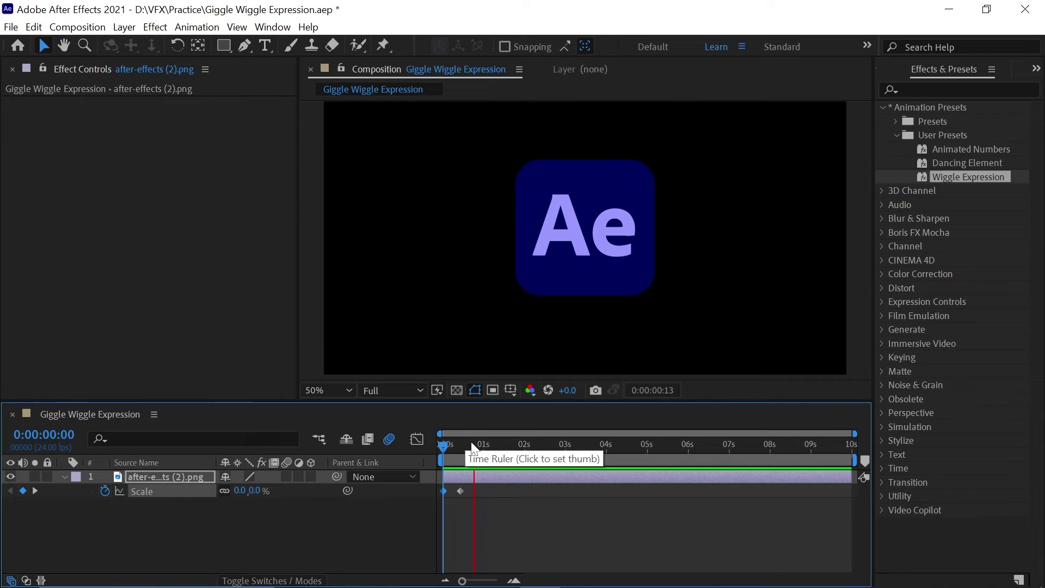
# Apply Easy Ease (F9) to both Scale keyframes and preview the zoom-in.
pyautogui.click(474, 444)
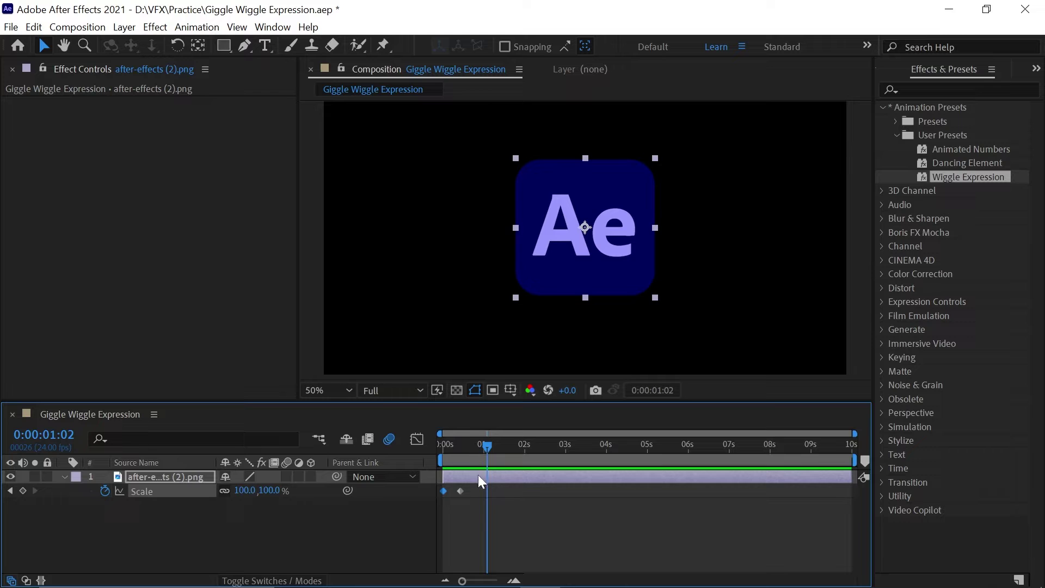
pyautogui.moveTo(472, 497); pyautogui.dragTo(431, 494)
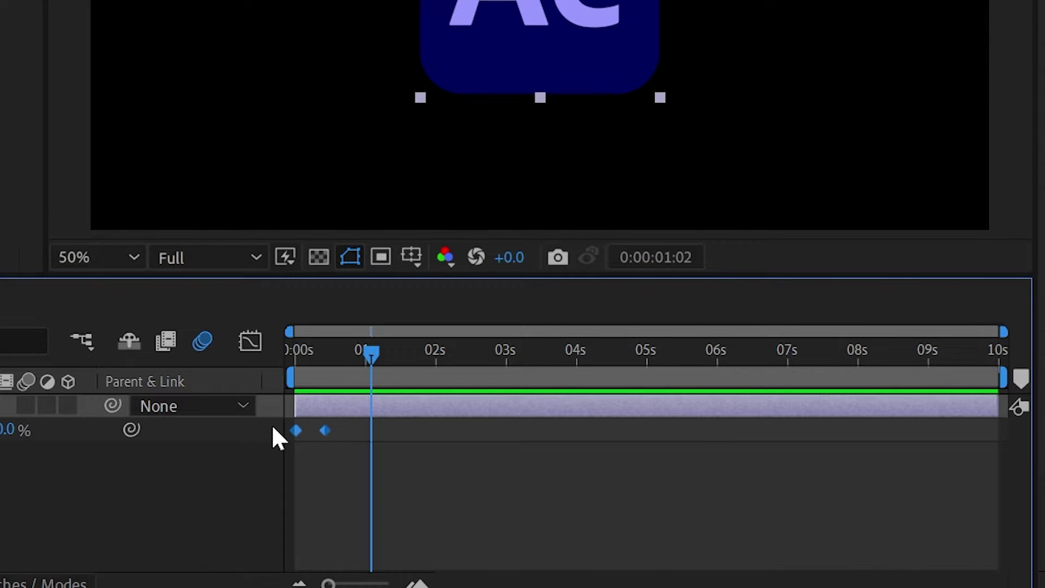
pyautogui.press('F9')
pyautogui.press('space')
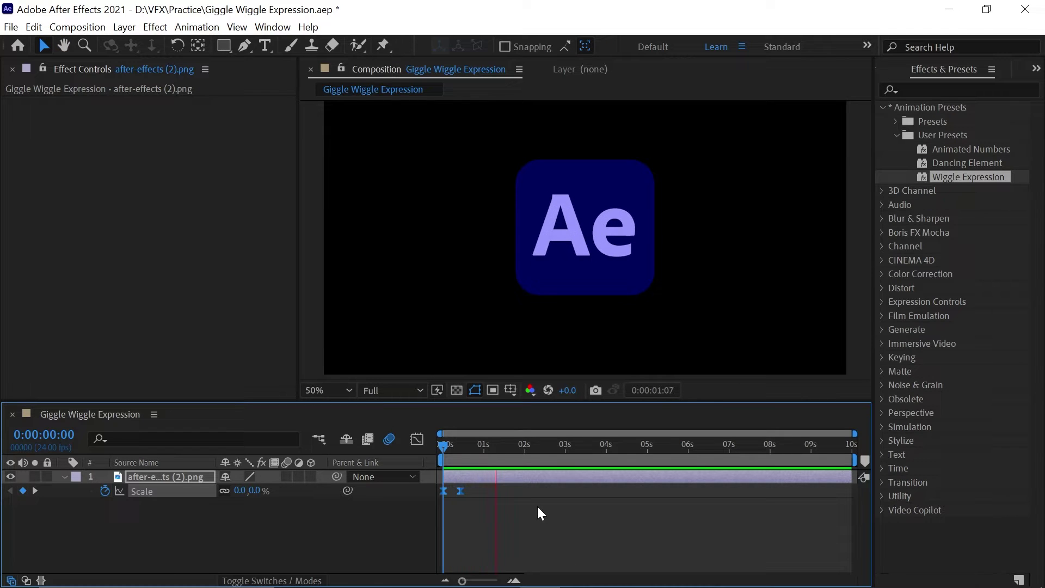
pyautogui.press('space')
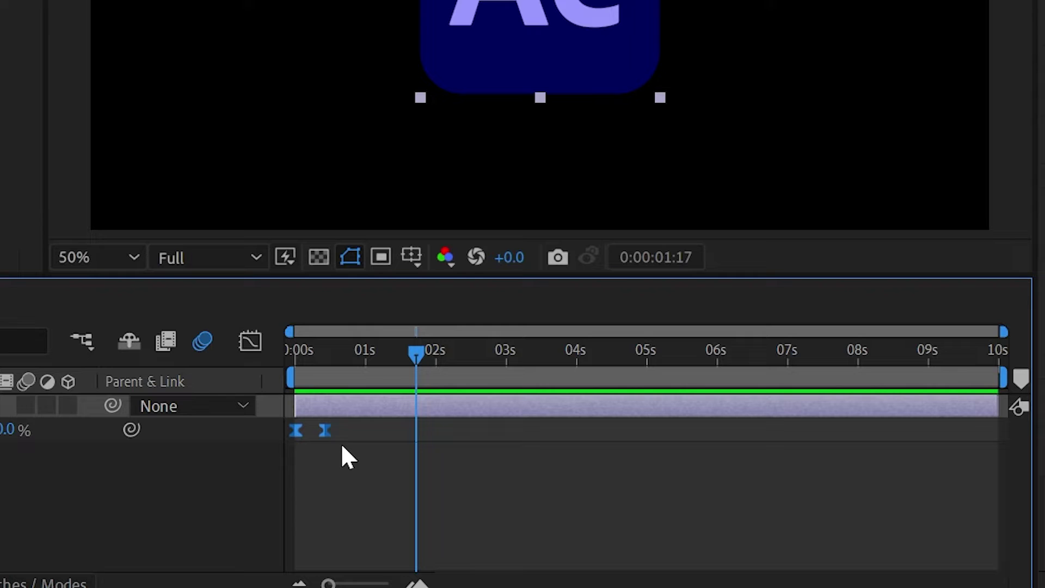
# Raise the Scale keyframes' ease influence in the Graph Editor speed graph, then preview.
pyautogui.click(250, 342)
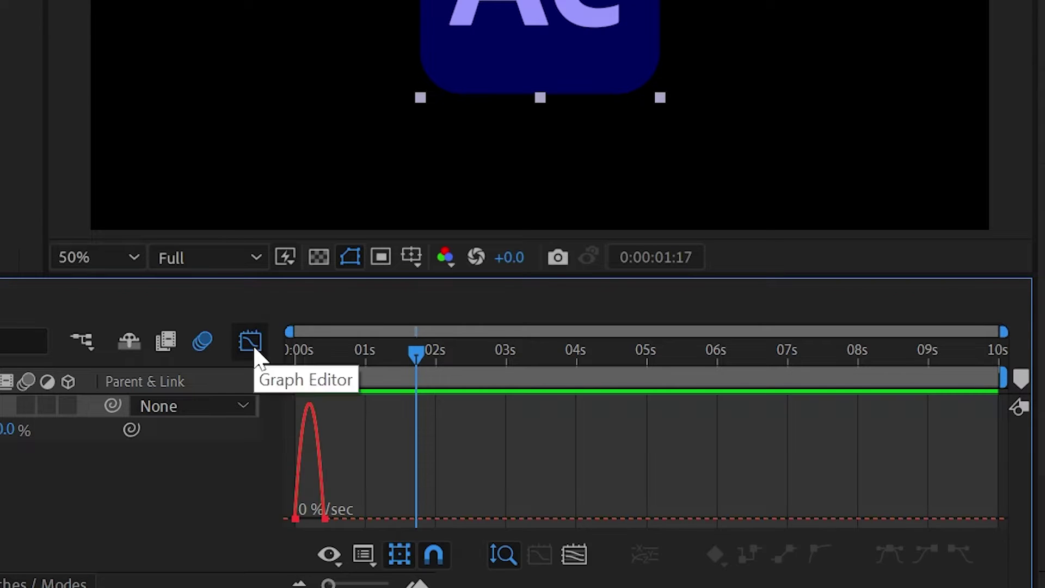
pyautogui.scroll(5, 515, 457)
pyautogui.moveTo(505, 333); pyautogui.dragTo(240, 416)
pyautogui.moveTo(279, 536); pyautogui.dragTo(443, 501)
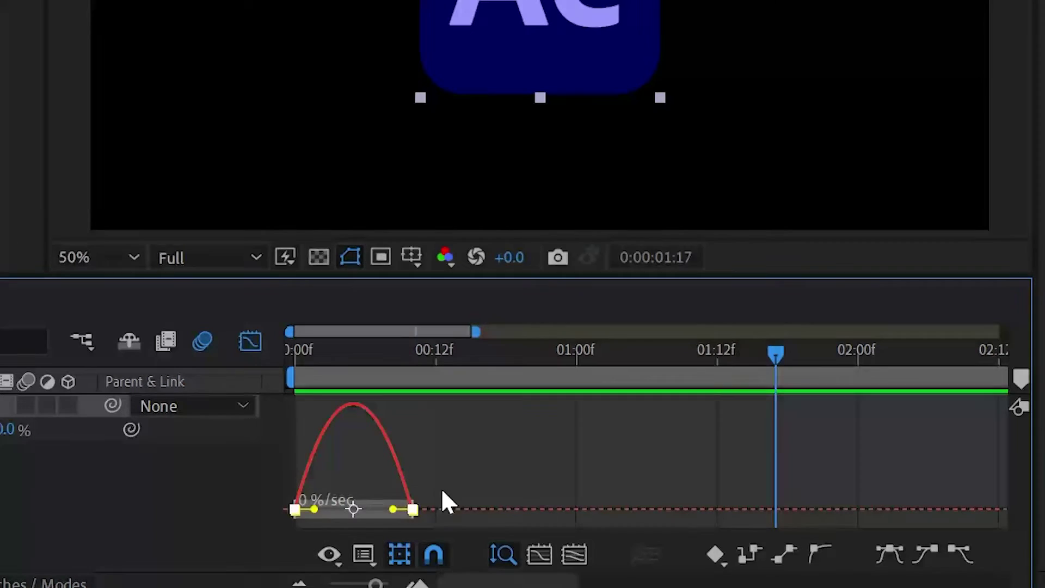
pyautogui.click(574, 555)
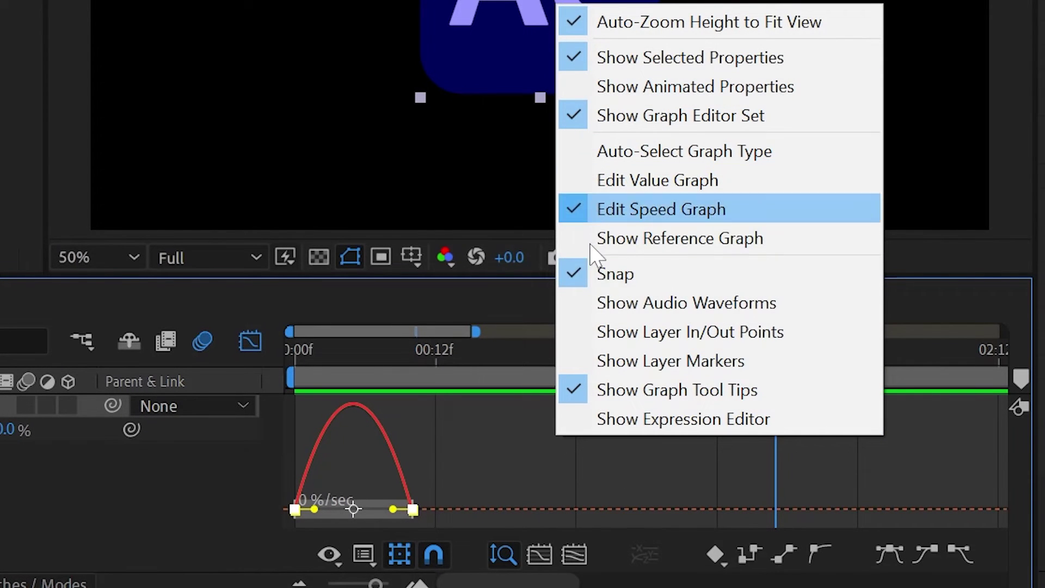
pyautogui.moveTo(390, 508); pyautogui.dragTo(279, 514)
pyautogui.click(250, 341)
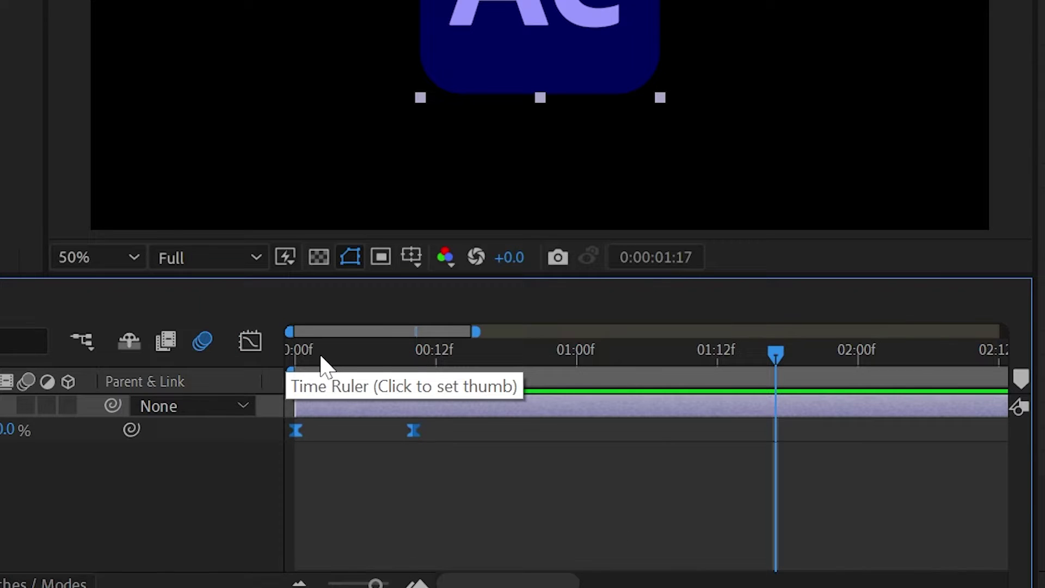
pyautogui.press(';')
pyautogui.press('Home')
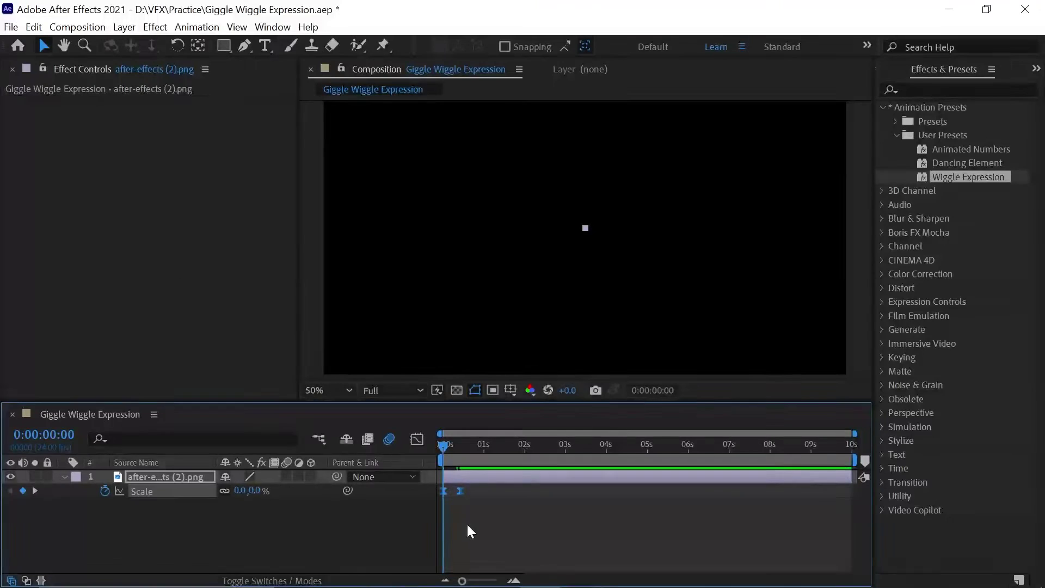
pyautogui.press('space')
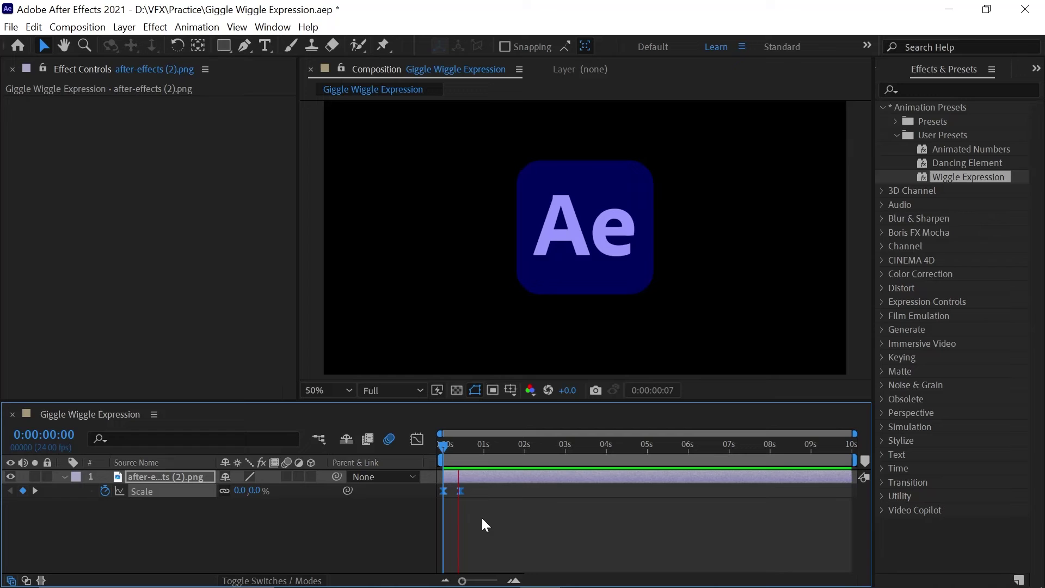
pyautogui.press('space')
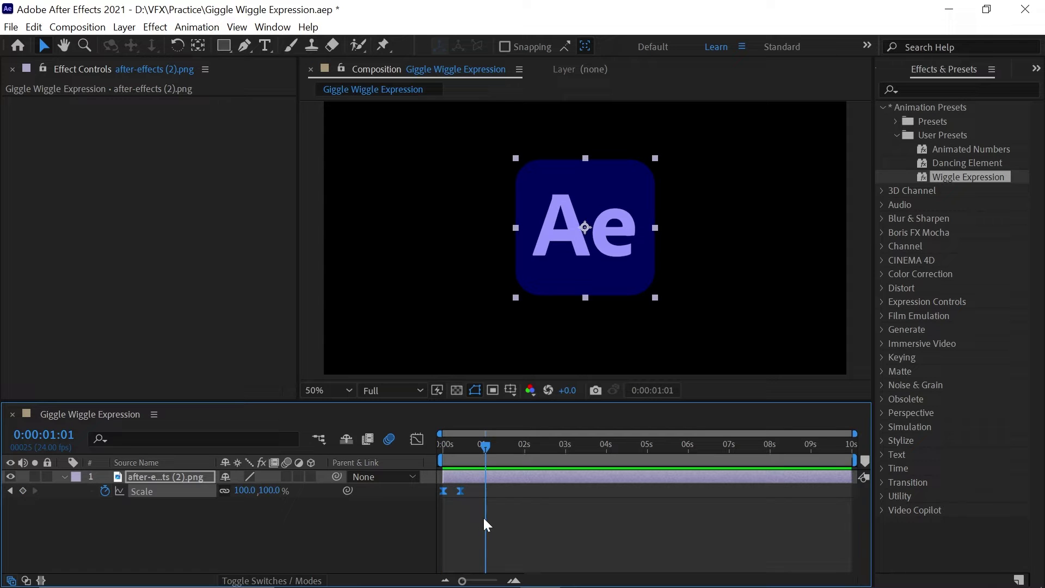
# Enable motion blur on the logo layer and preview the zoom-in from the start.
pyautogui.click(287, 476)
pyautogui.moveTo(461, 443); pyautogui.dragTo(419, 467)
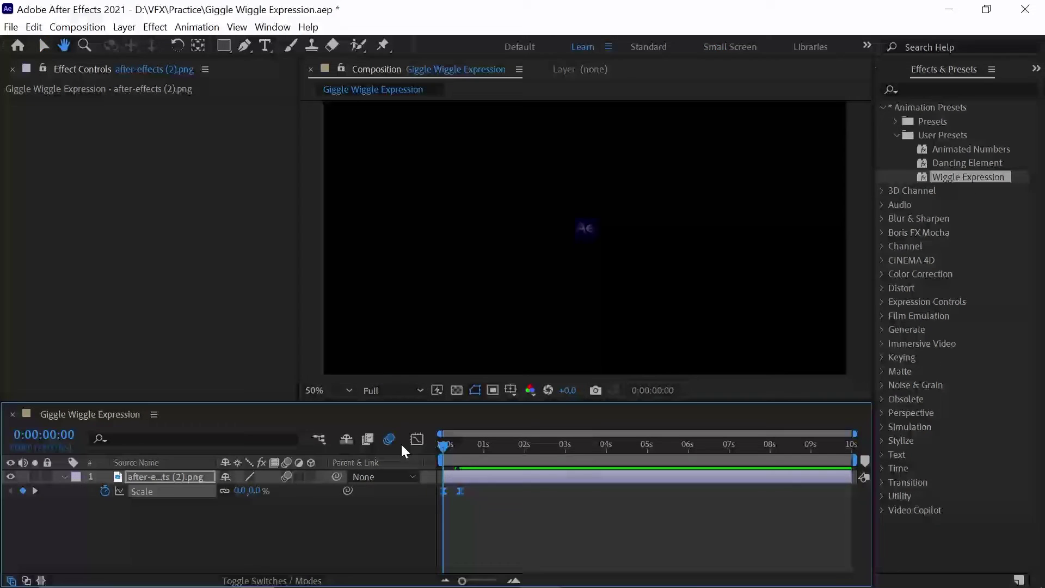
pyautogui.press('space')
pyautogui.press('space')
pyautogui.press('space')
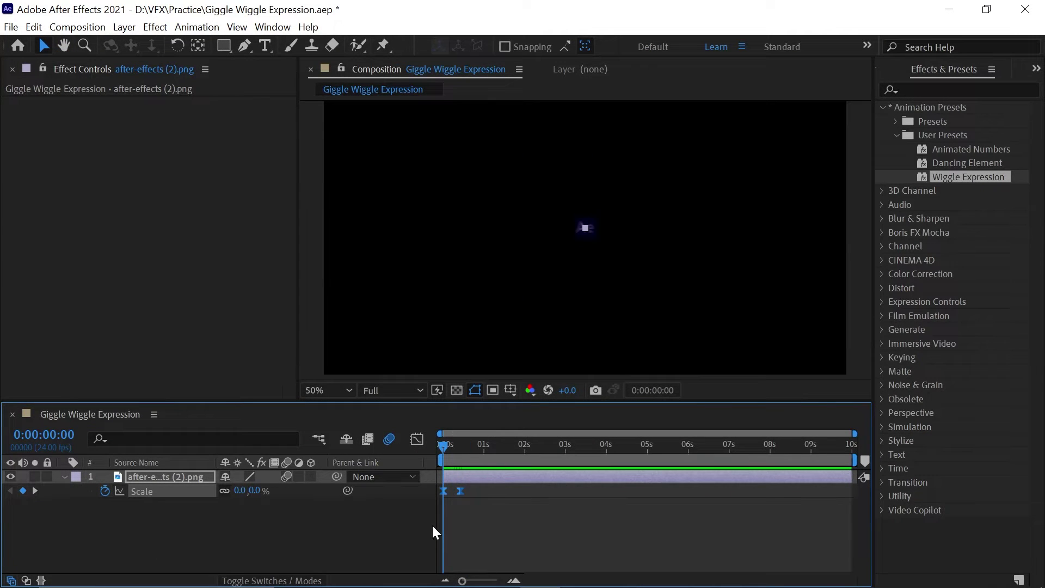
pyautogui.press('space')
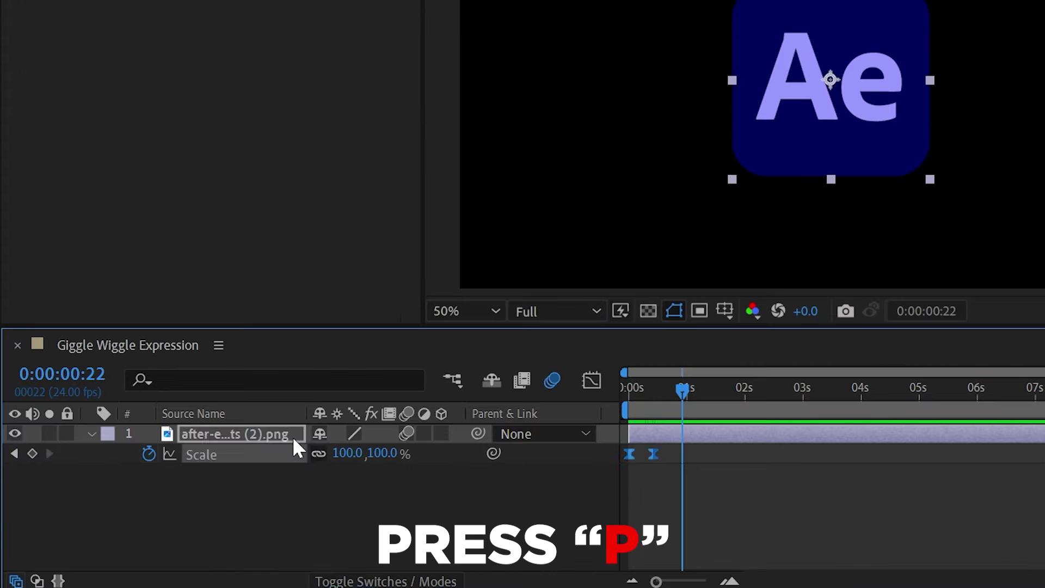
# Add a wiggle(1,25) expression to the logo's Position property.
pyautogui.click(289, 434)
pyautogui.press('p')
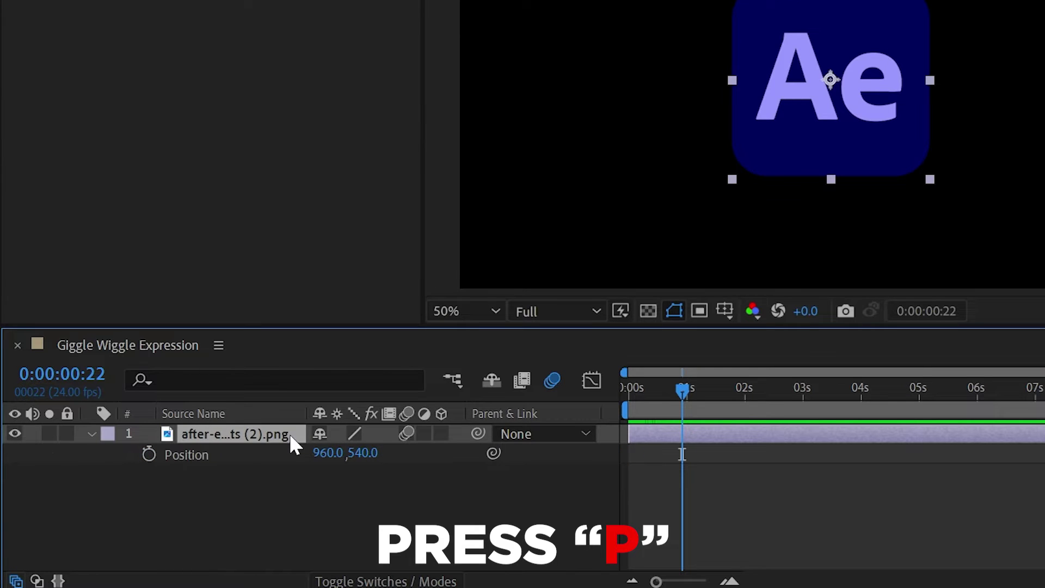
pyautogui.keyDown('alt'); pyautogui.click(151, 453); pyautogui.keyUp('alt')
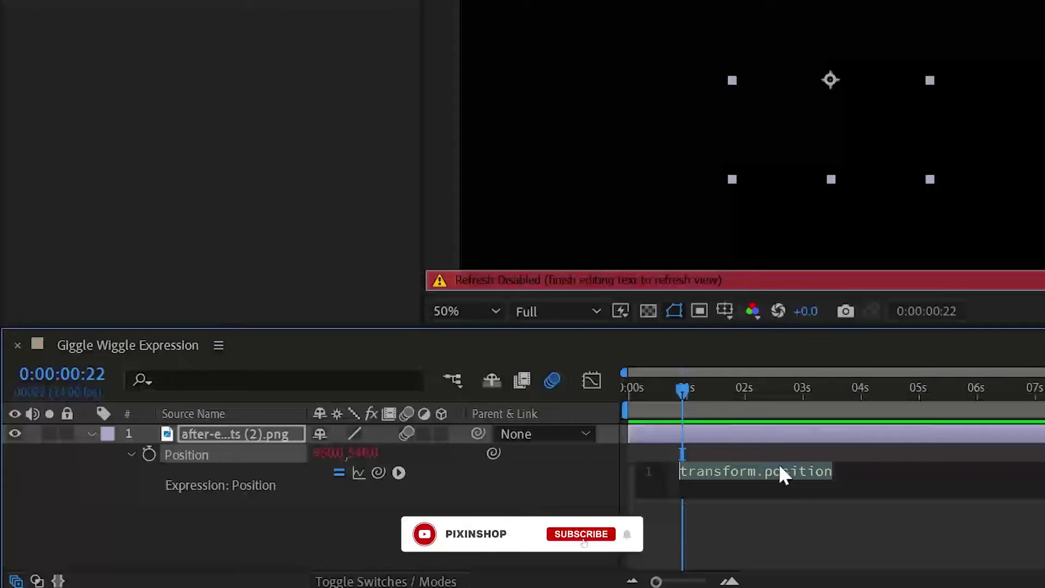
pyautogui.write('wiggle(X')
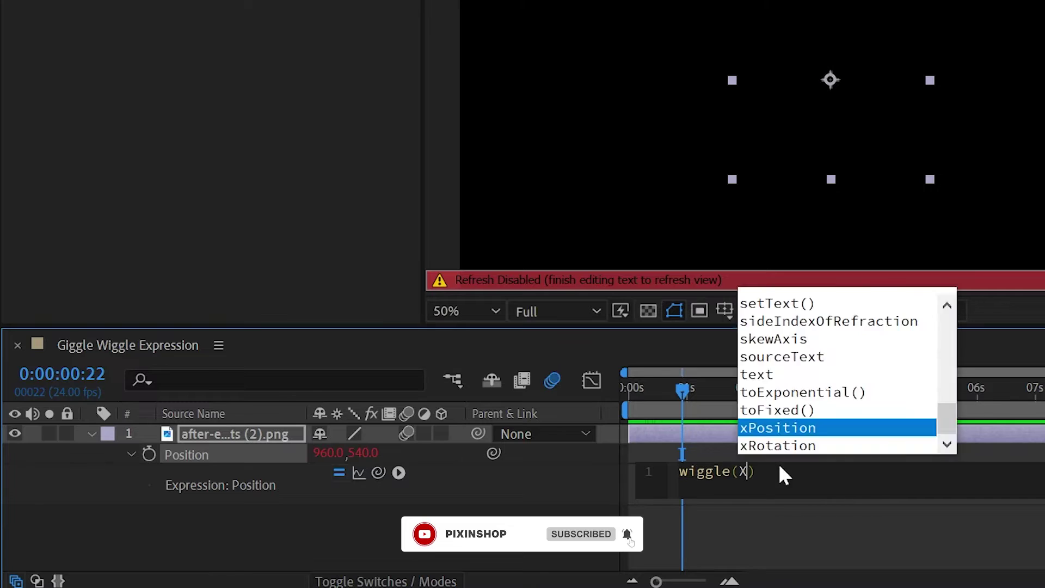
pyautogui.write('1,X2')
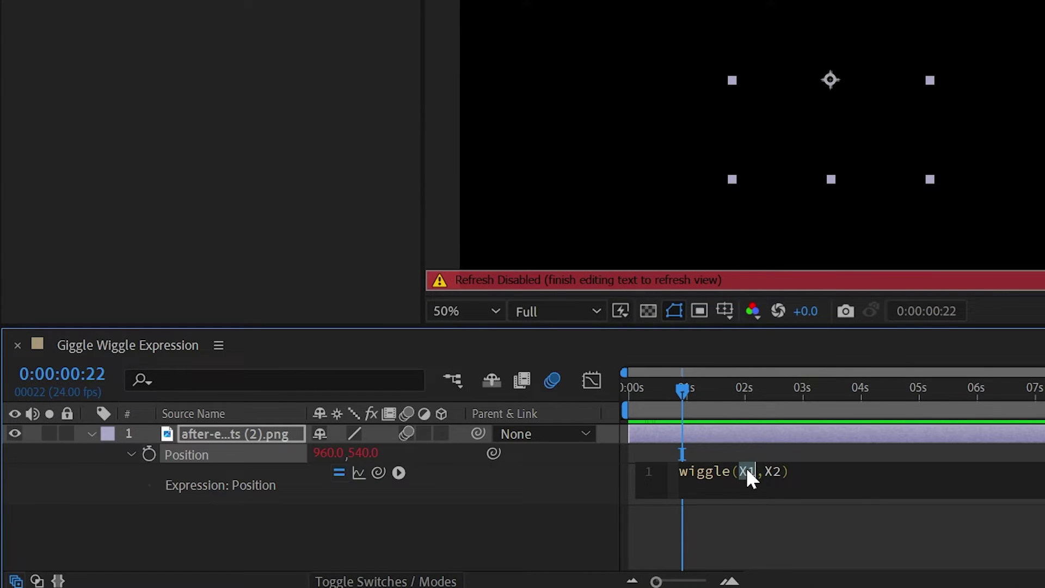
pyautogui.write('1')
pyautogui.doubleClick(765, 472)
pyautogui.write('2')
pyautogui.write('5')
# Preview the wiggle from the start, then change the expression to wiggle(1,40).
pyautogui.moveTo(685, 393); pyautogui.dragTo(630, 397)
pyautogui.click(630, 396)
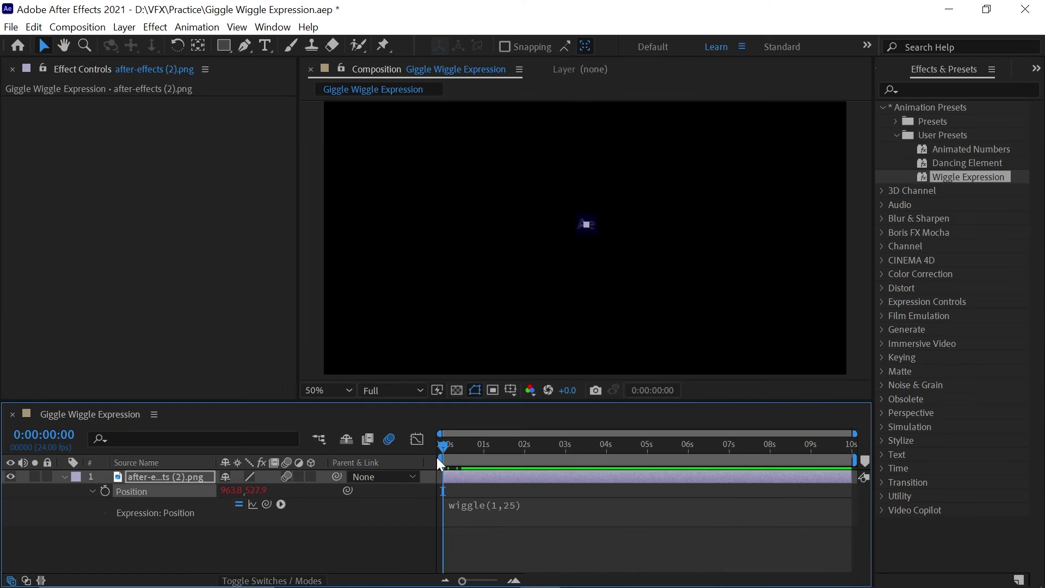
pyautogui.press('space')
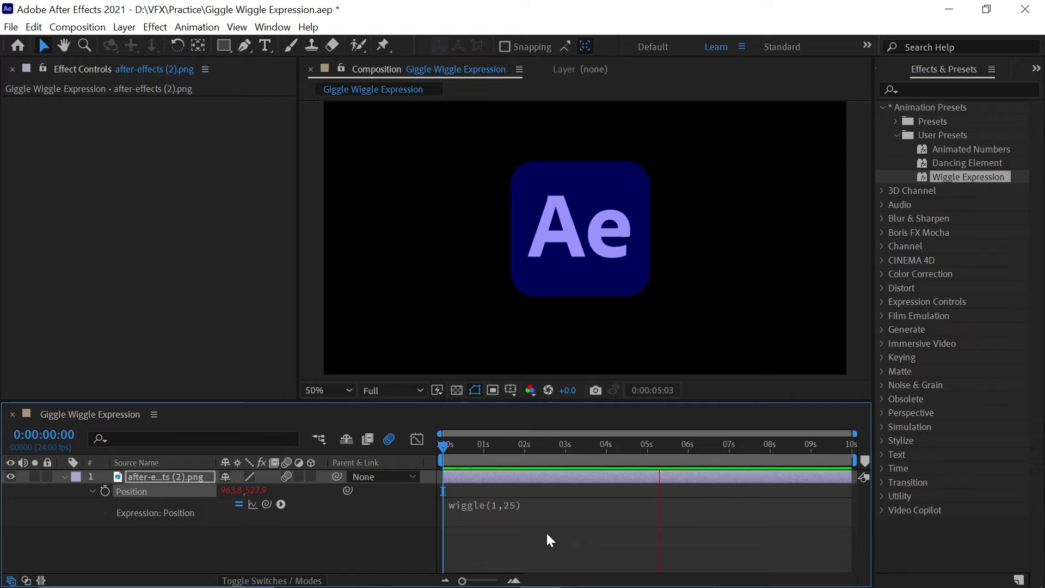
pyautogui.press('space')
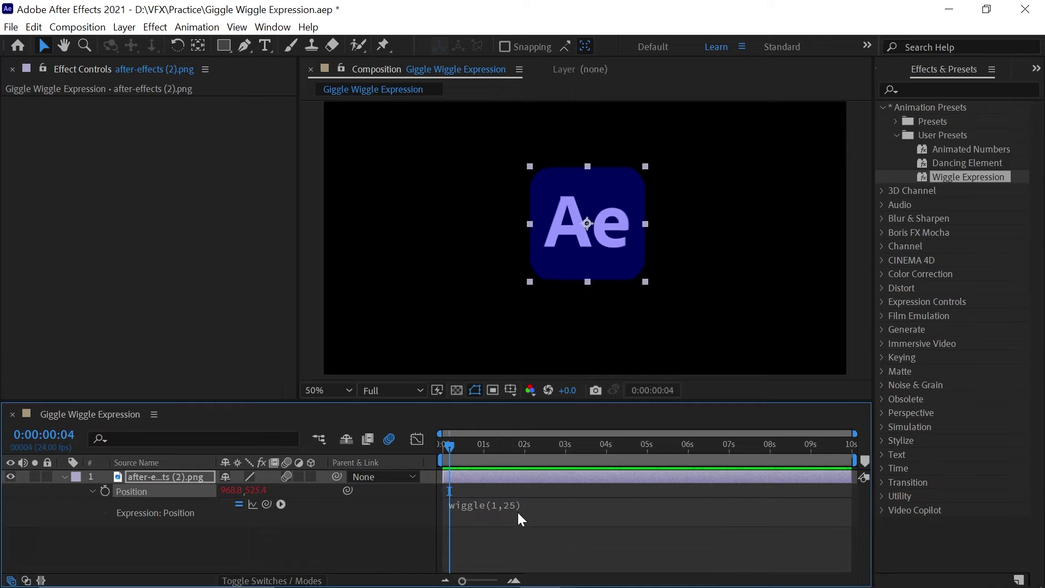
pyautogui.click(511, 505)
pyautogui.write('40')
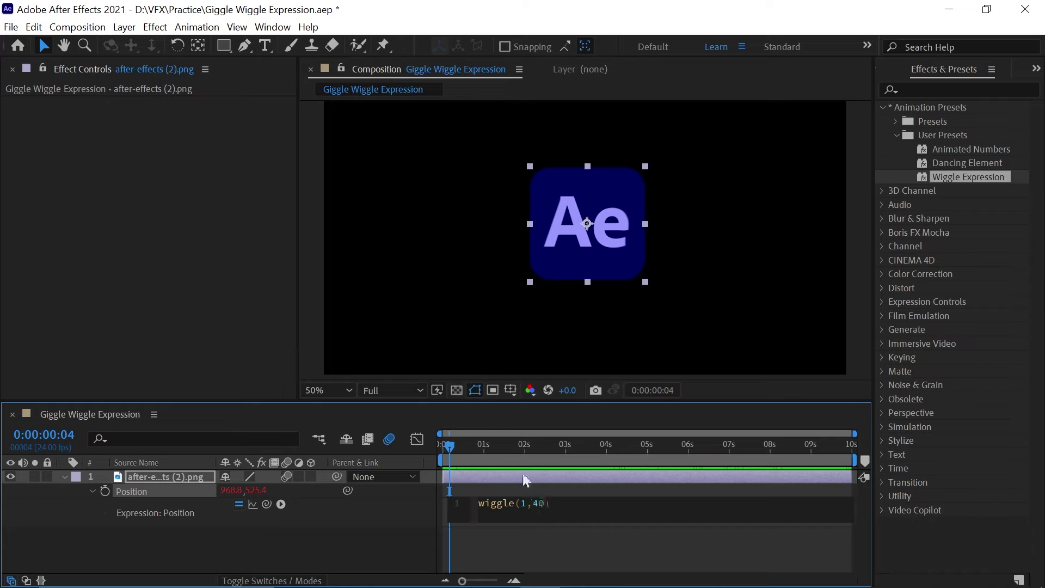
pyautogui.moveTo(450, 445); pyautogui.dragTo(428, 455)
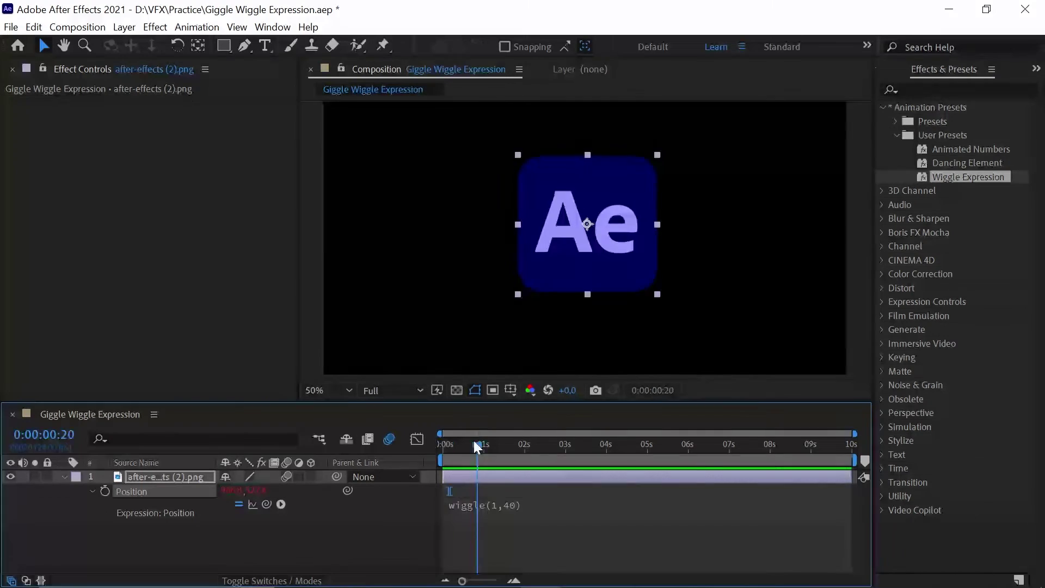
# Make the logo layer 3D and set a Position keyframe at 7:00.
pyautogui.click(309, 478)
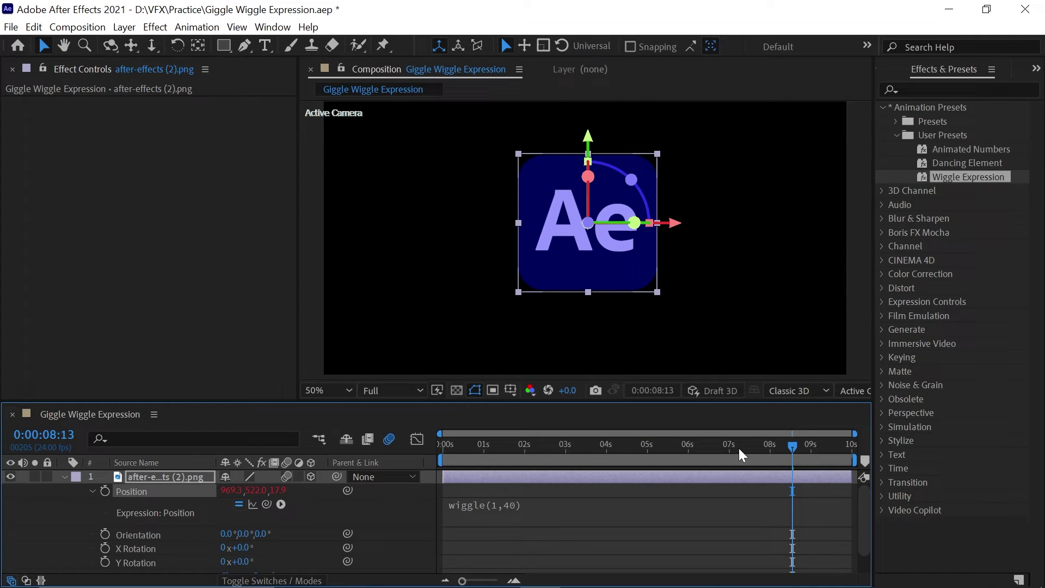
pyautogui.moveTo(737, 448); pyautogui.dragTo(730, 447)
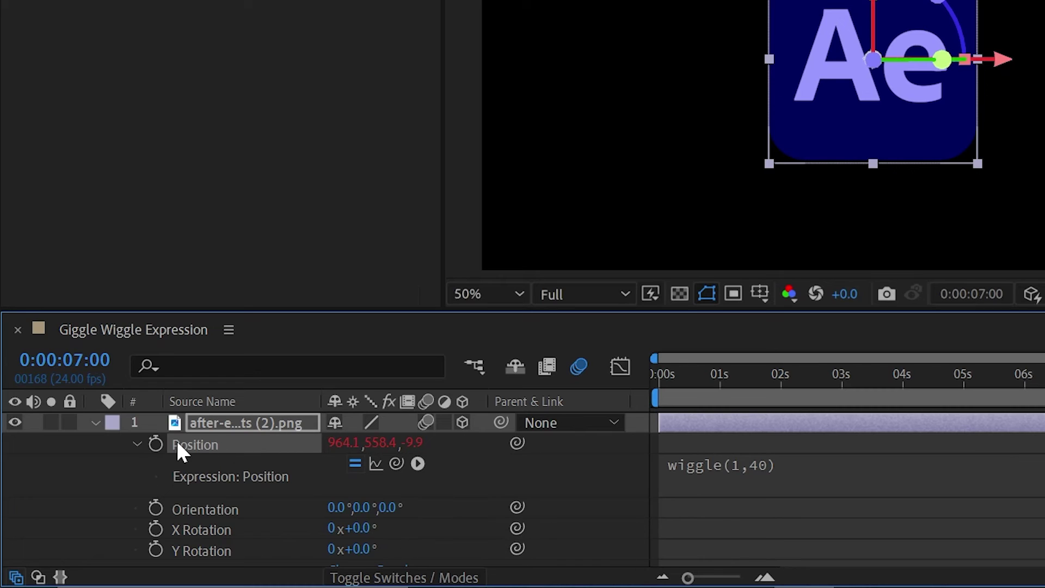
pyautogui.click(156, 444)
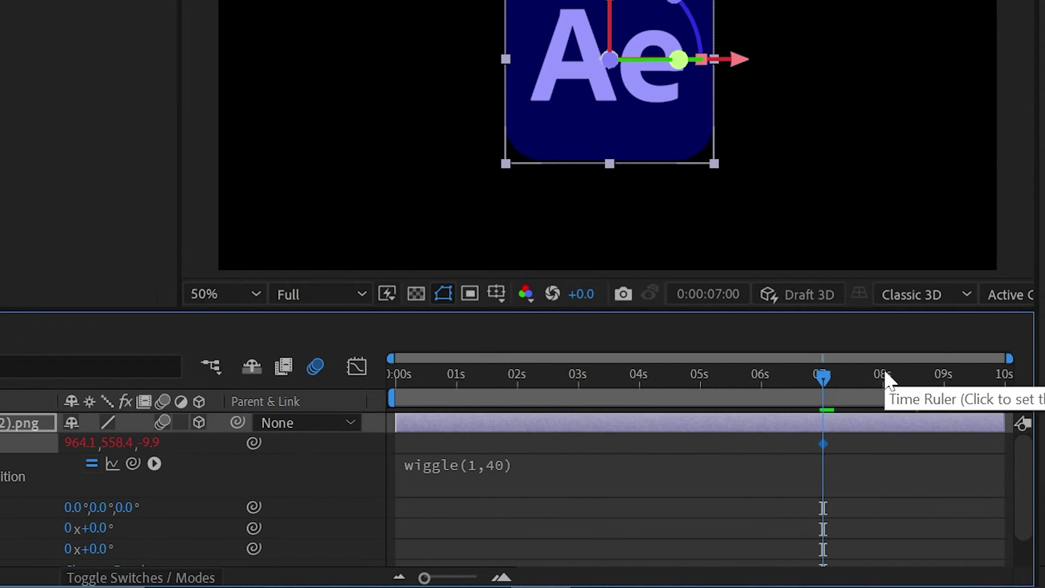
# At 7:10, drag the logo off-screen bottom-right and select both Position keyframes.
pyautogui.hotkey('shift', 'pagedown')
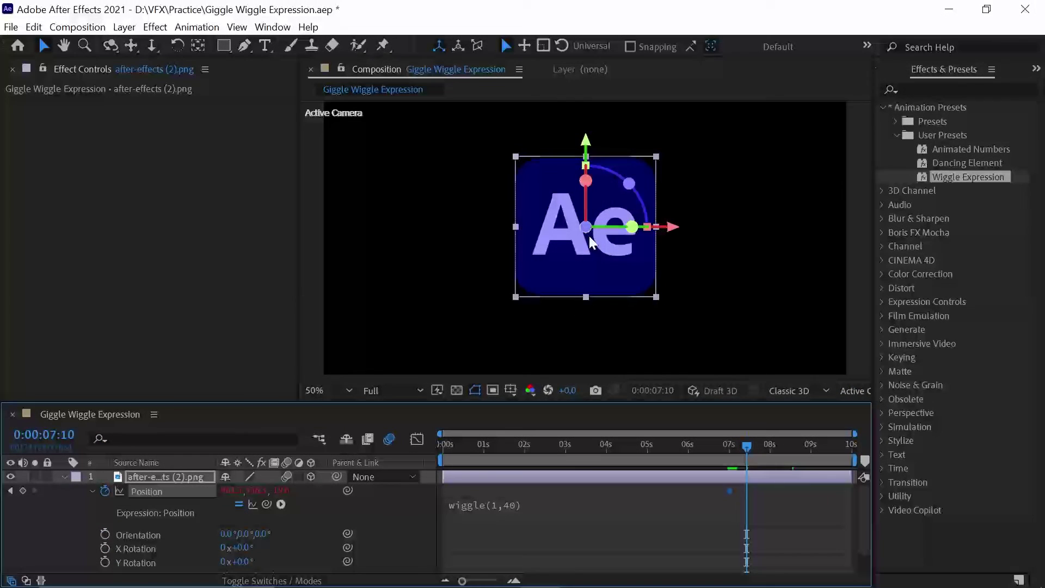
pyautogui.moveTo(592, 243); pyautogui.dragTo(797, 379)
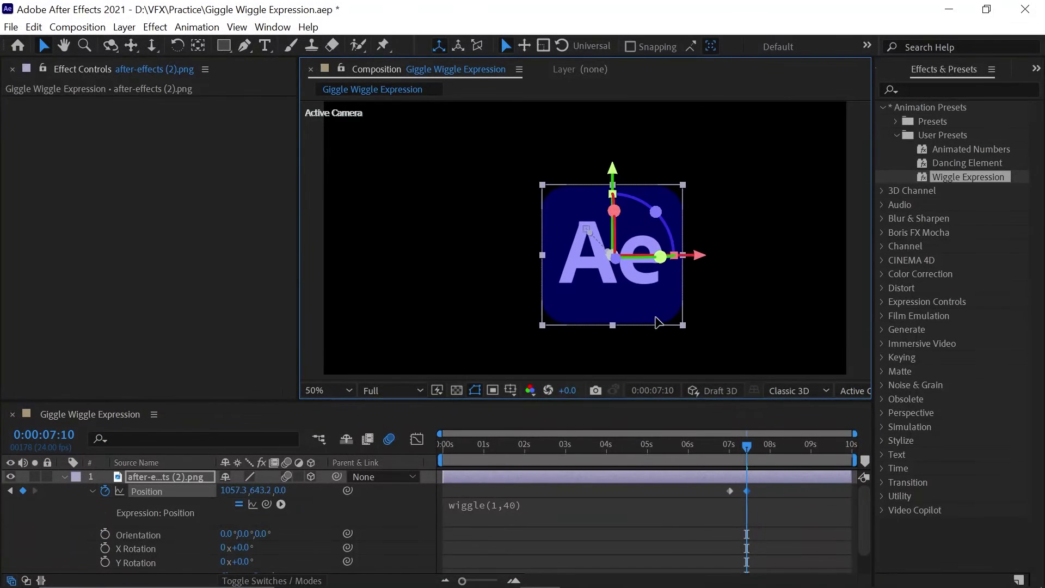
pyautogui.moveTo(879, 417); pyautogui.dragTo(950, 495)
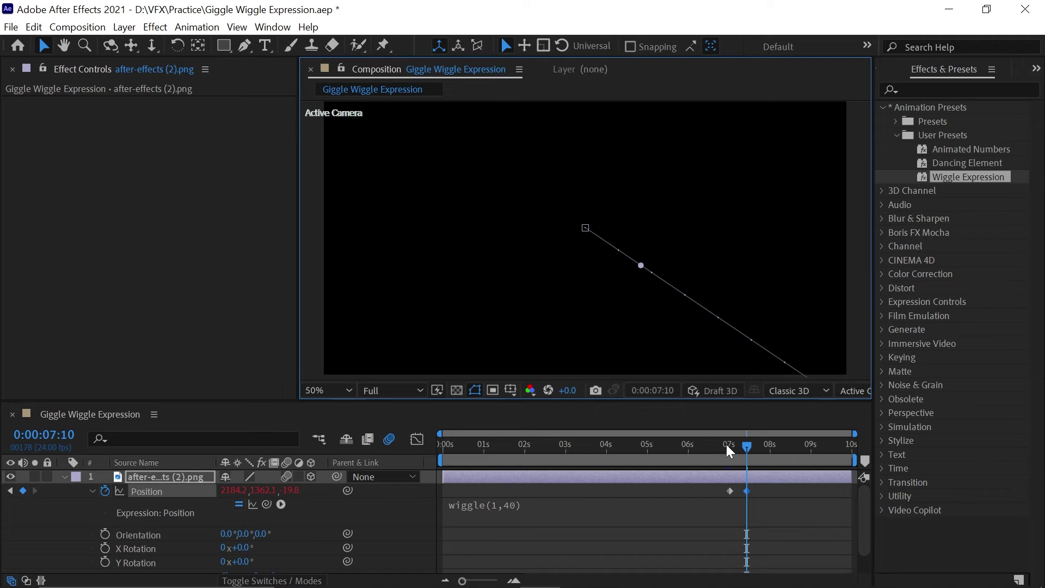
pyautogui.moveTo(727, 444)
pyautogui.mouseDown()
pyautogui.moveTo(711, 450)
pyautogui.moveTo(770, 452)
pyautogui.mouseUp()
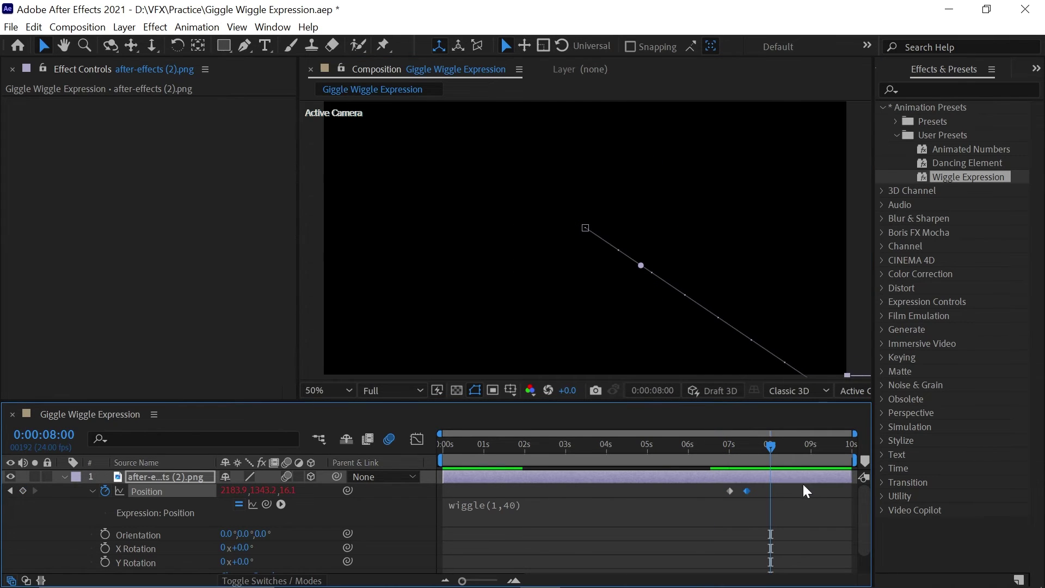
pyautogui.moveTo(760, 496); pyautogui.dragTo(726, 491)
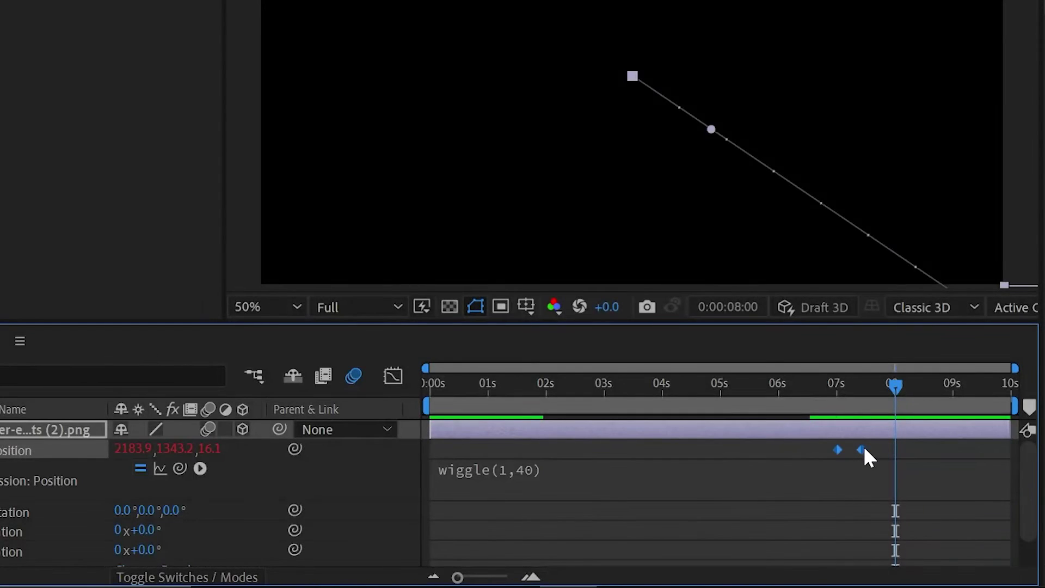
# Ease both Position keyframes and stretch the first keyframe's influence to 100% in the speed graph.
pyautogui.moveTo(862, 450)
pyautogui.press('F9')
pyautogui.click(394, 376)
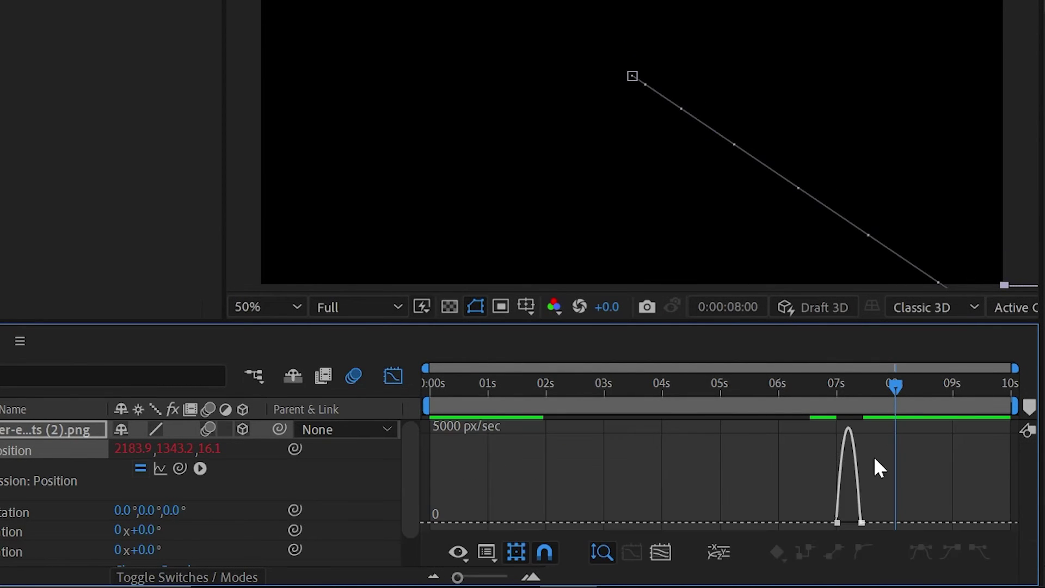
pyautogui.keyDown('alt'); pyautogui.scroll(3, 877, 463); pyautogui.keyUp('alt')
pyautogui.keyDown('alt'); pyautogui.scroll(2, 881, 472); pyautogui.keyUp('alt')
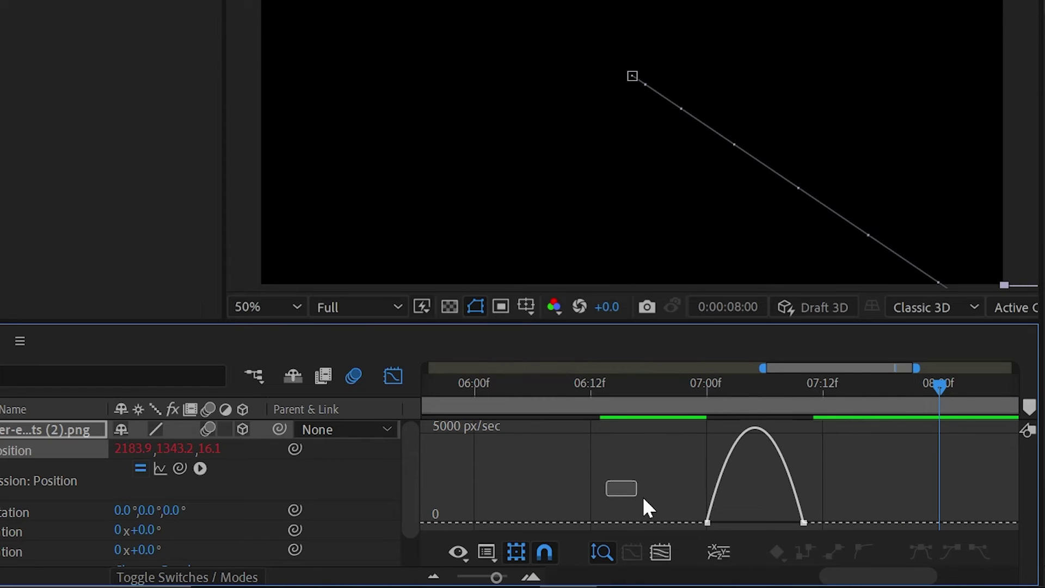
pyautogui.moveTo(648, 506)
pyautogui.mouseDown()
pyautogui.moveTo(838, 530)
pyautogui.moveTo(796, 514)
pyautogui.mouseUp()
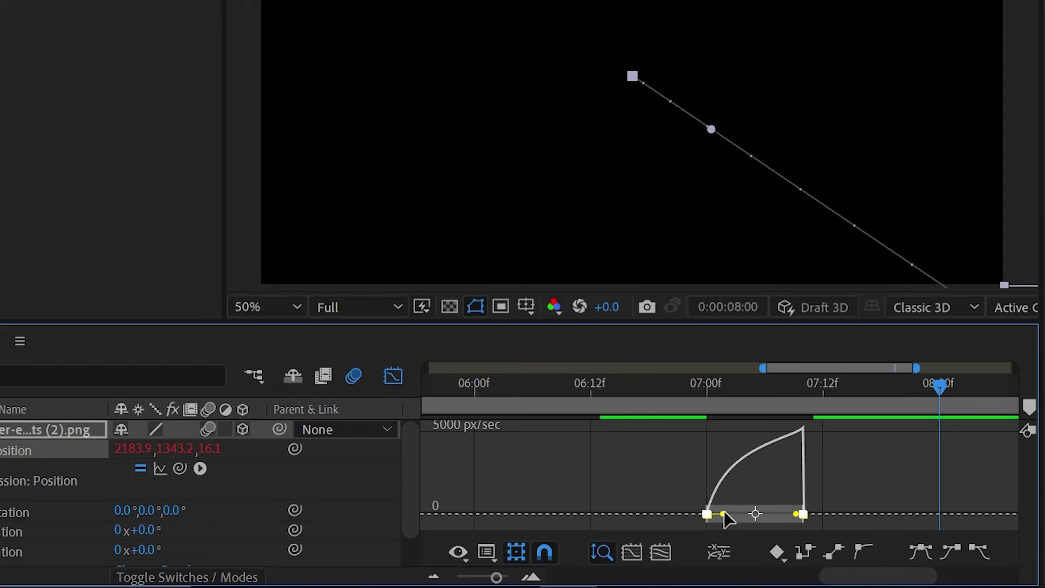
pyautogui.moveTo(724, 514); pyautogui.dragTo(783, 517)
pyautogui.click(639, 402)
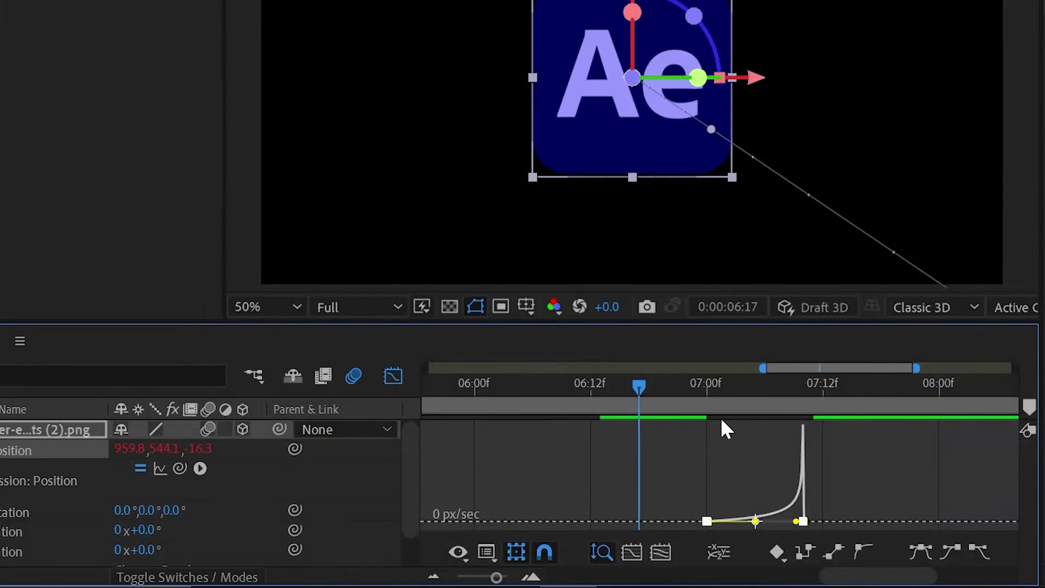